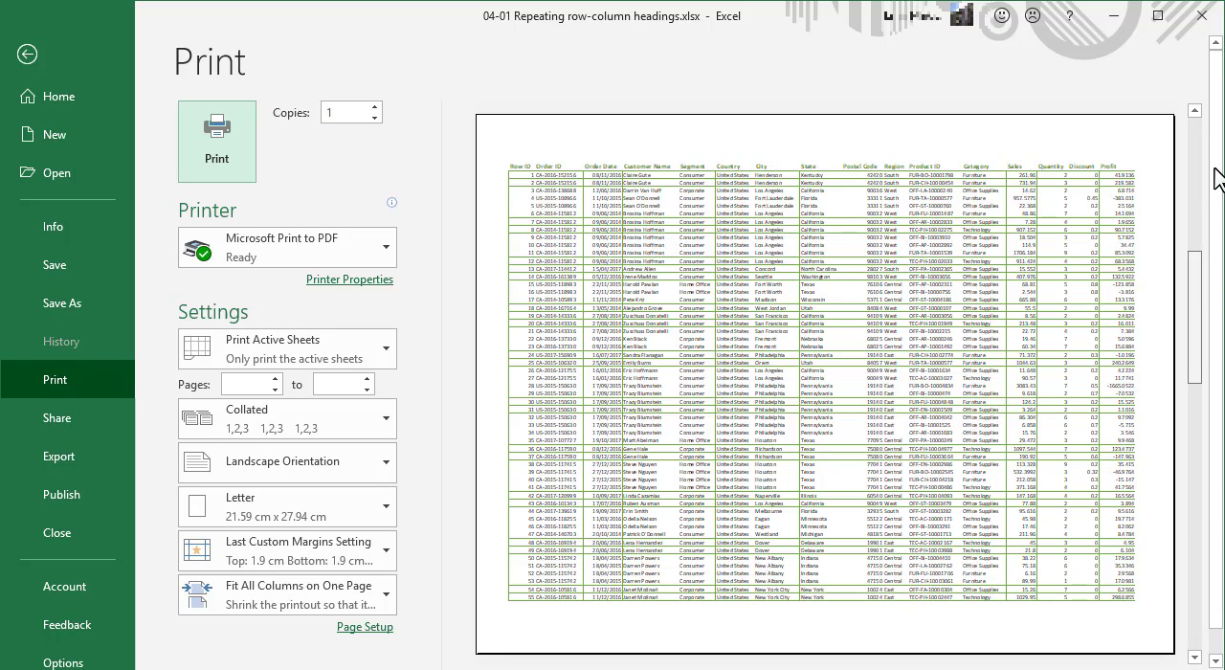
Leave the print preview and hide the Postal Code, Product ID and Discount columns in the worksheet
click(945, 258)
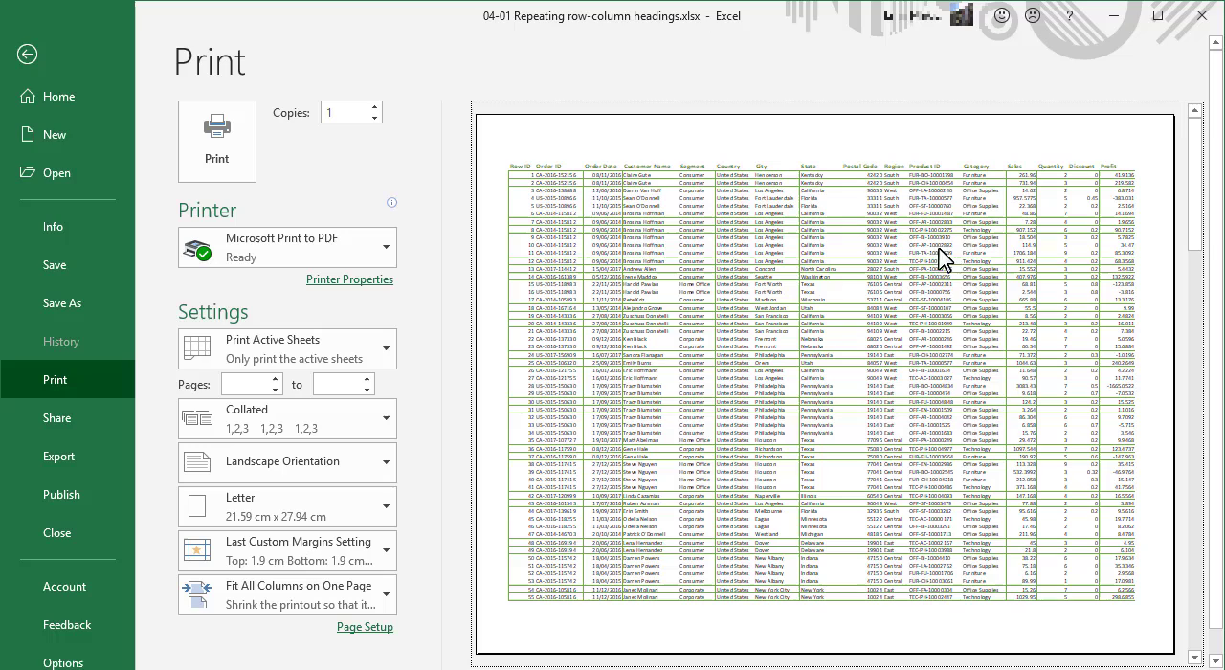
click(28, 52)
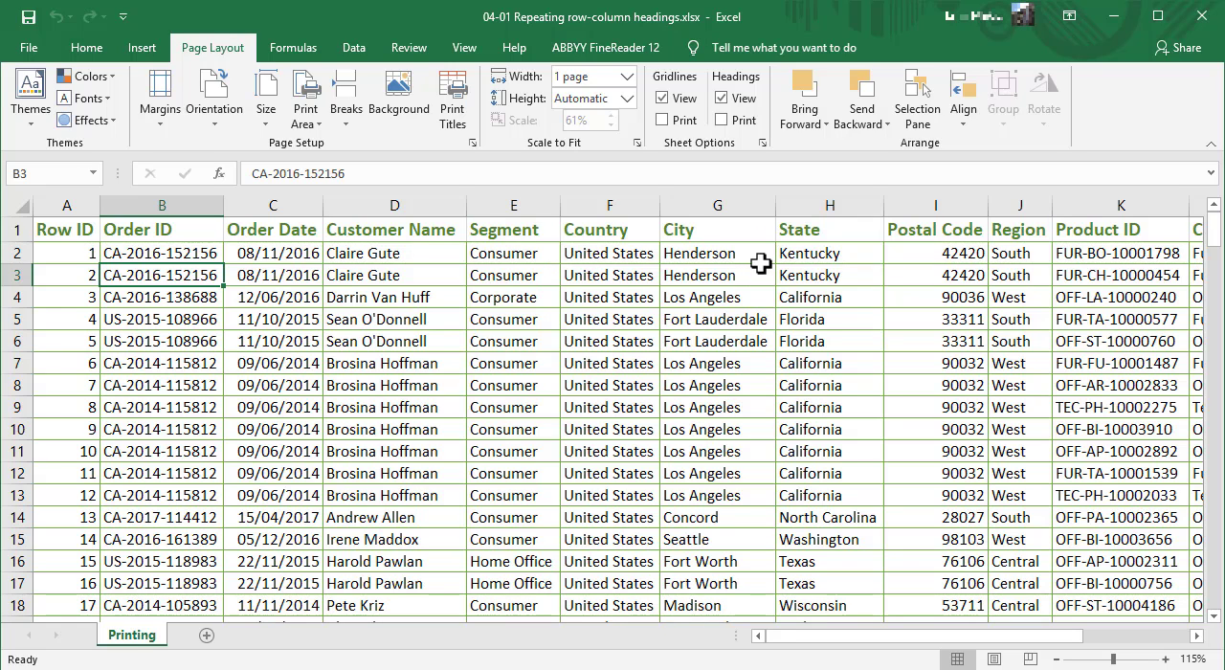
click(937, 204)
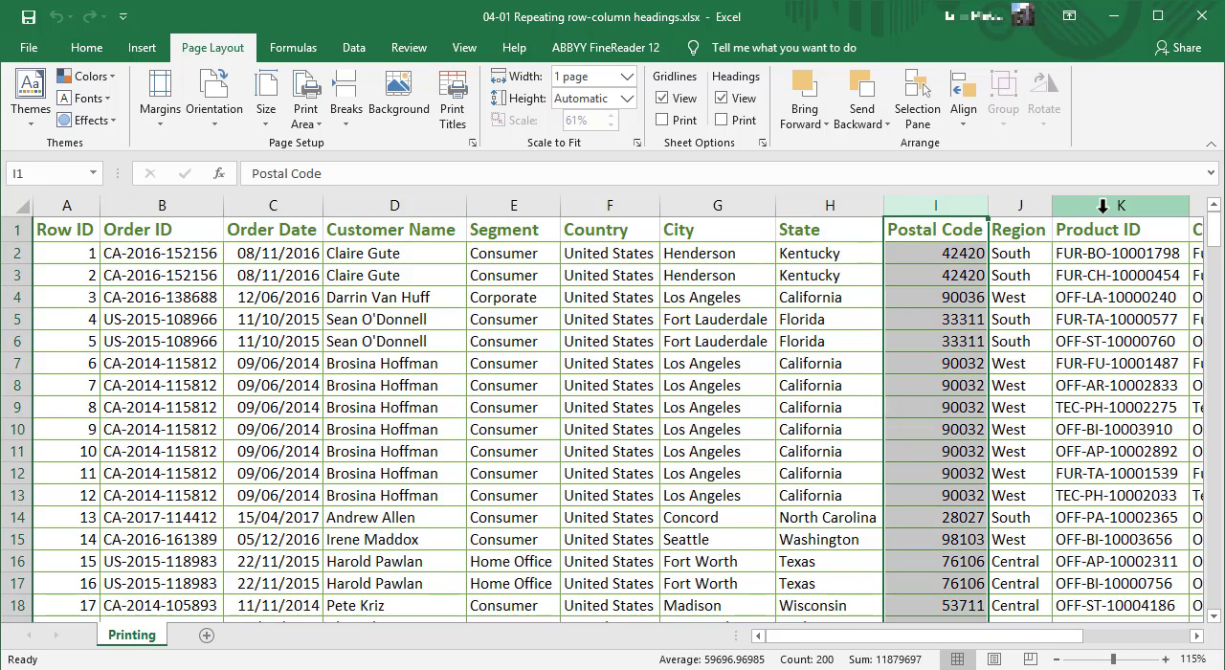
ctrl+click(1102, 205)
drag(1043, 636, 1173, 627)
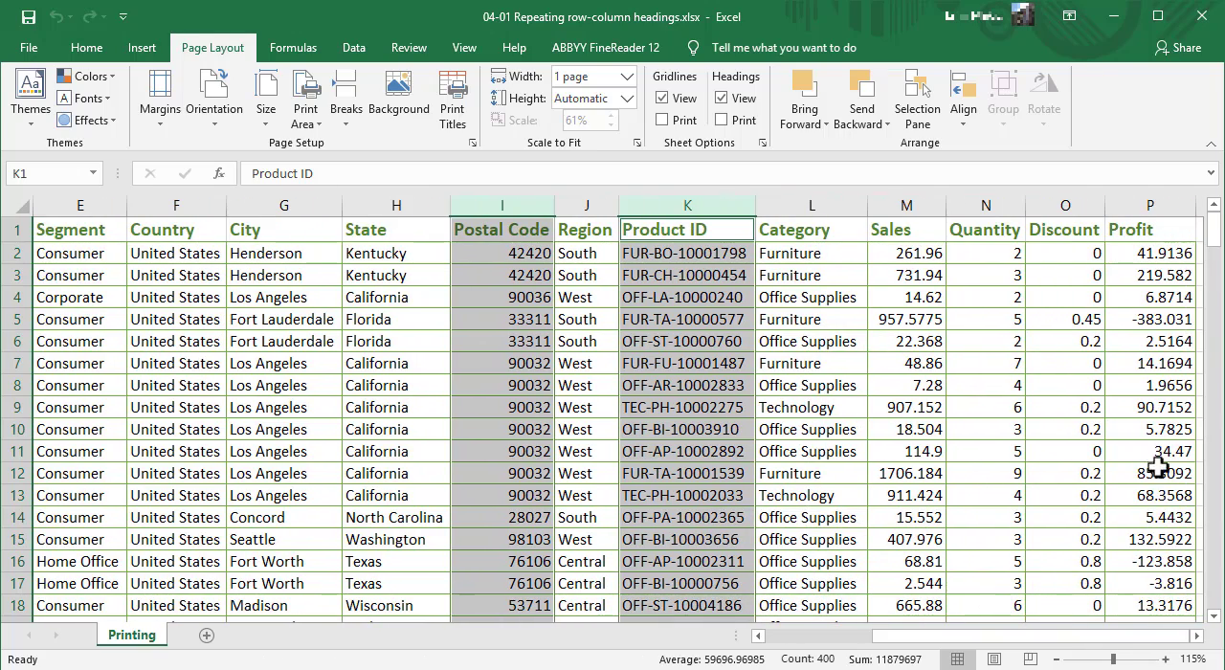
ctrl+click(1086, 203)
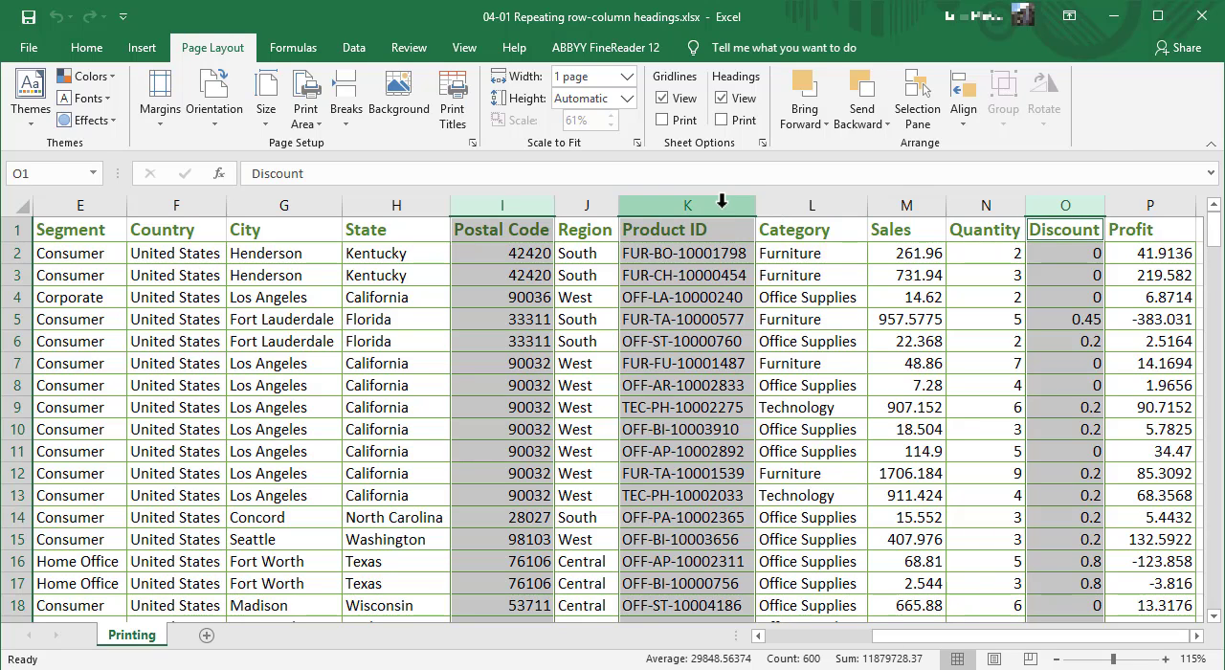
right_click(525, 211)
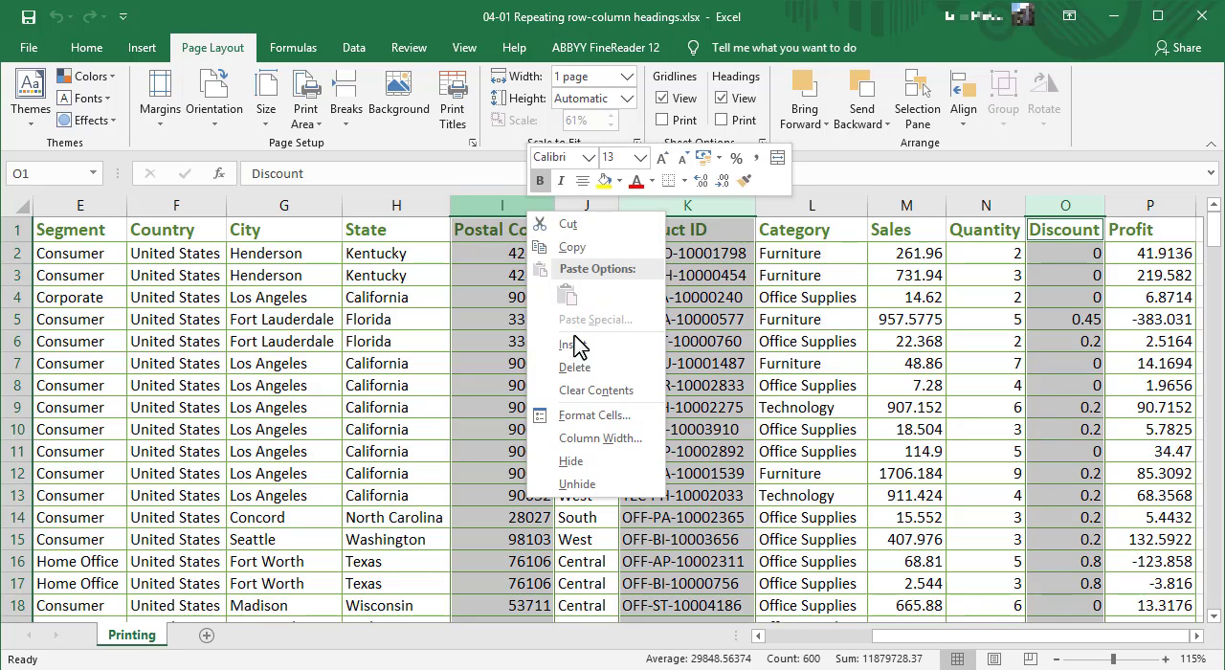
click(593, 463)
click(788, 384)
drag(915, 635, 825, 634)
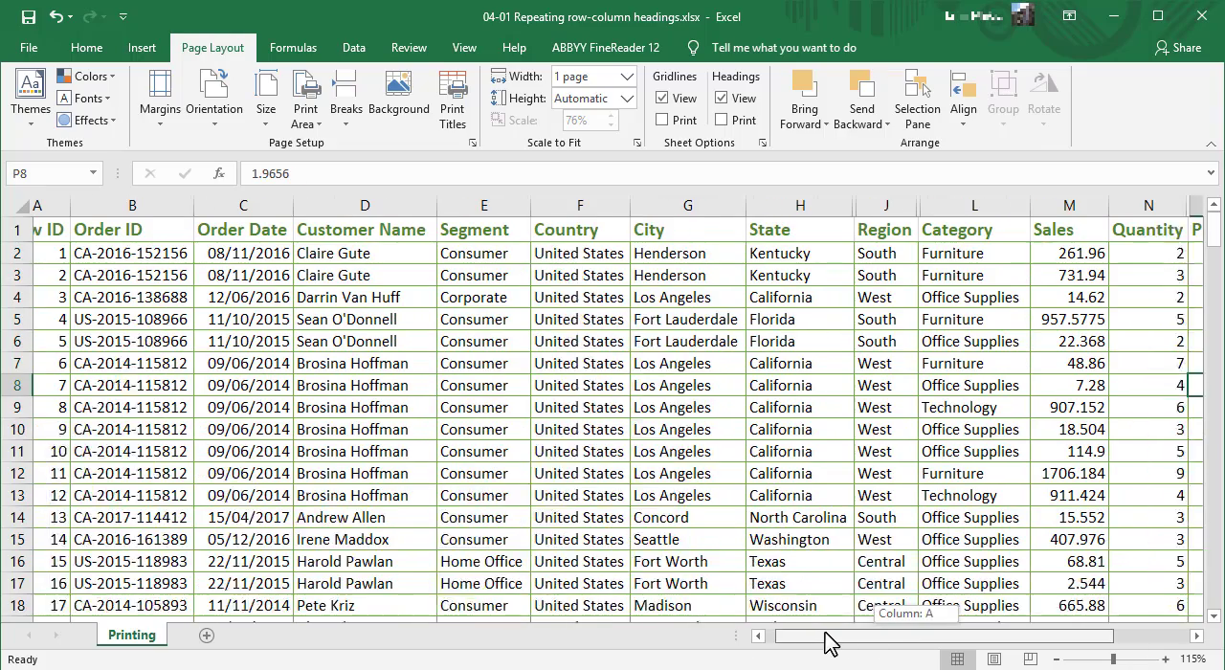
click(502, 293)
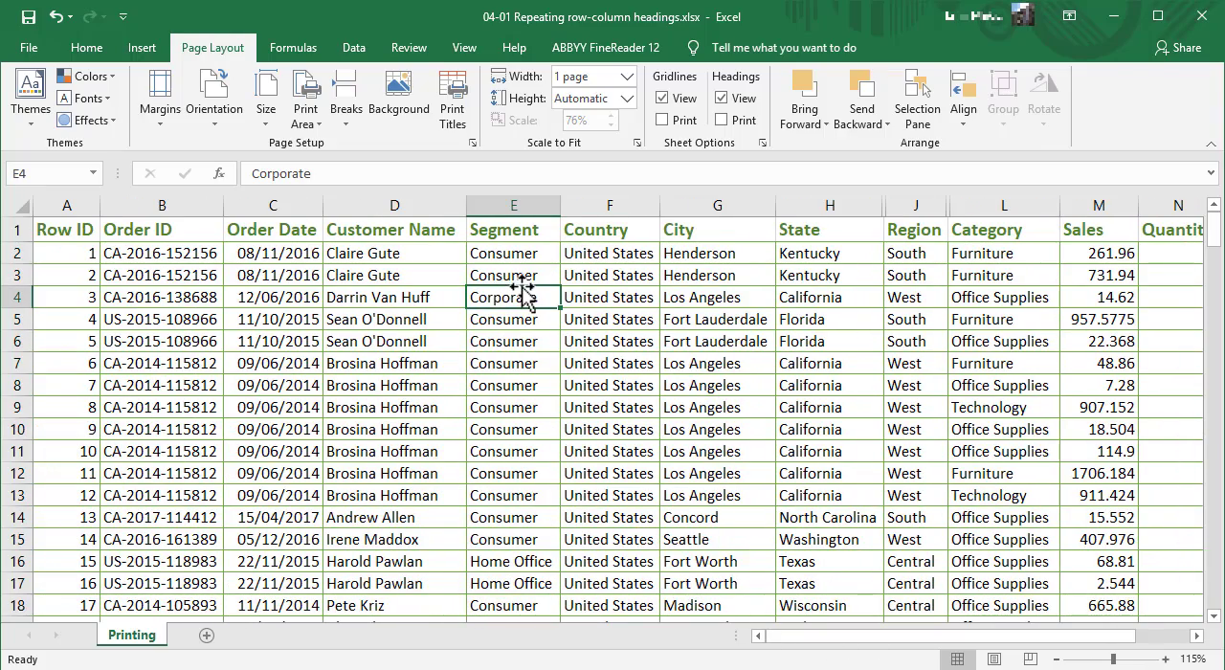
Review the sheet's pages in print preview, checking the layout and column headings, and return to the worksheet
key(ctrl+p)
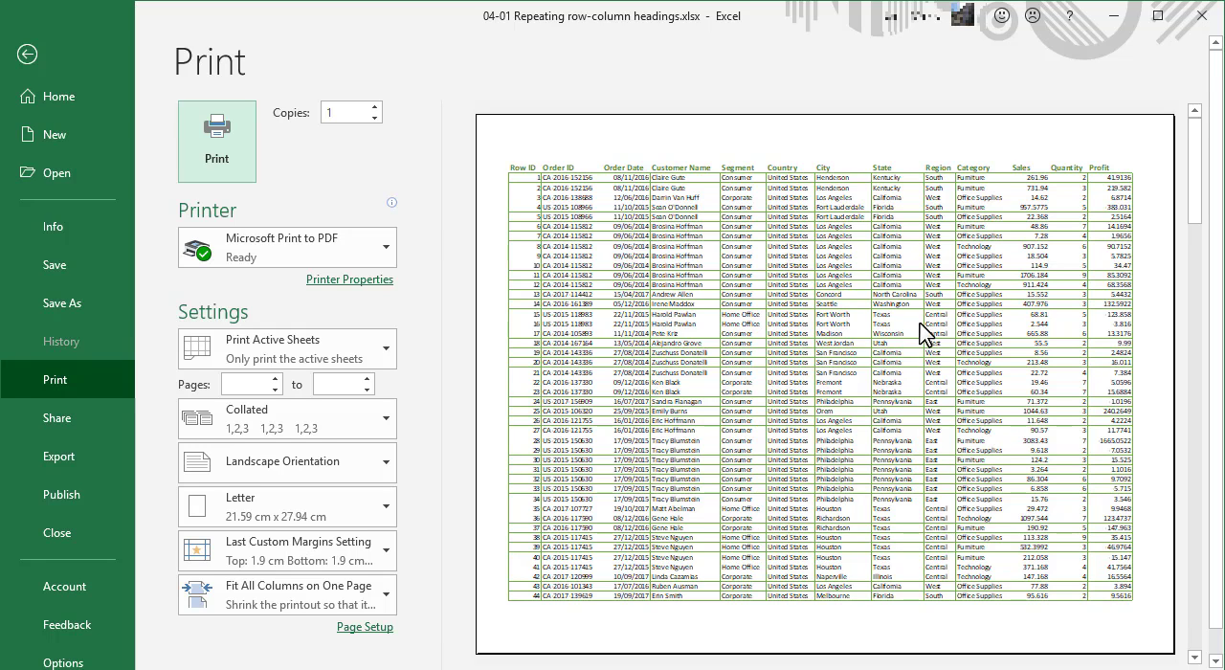
scroll(952, 352, down, 1)
scroll(952, 352, up, 1)
click(947, 373)
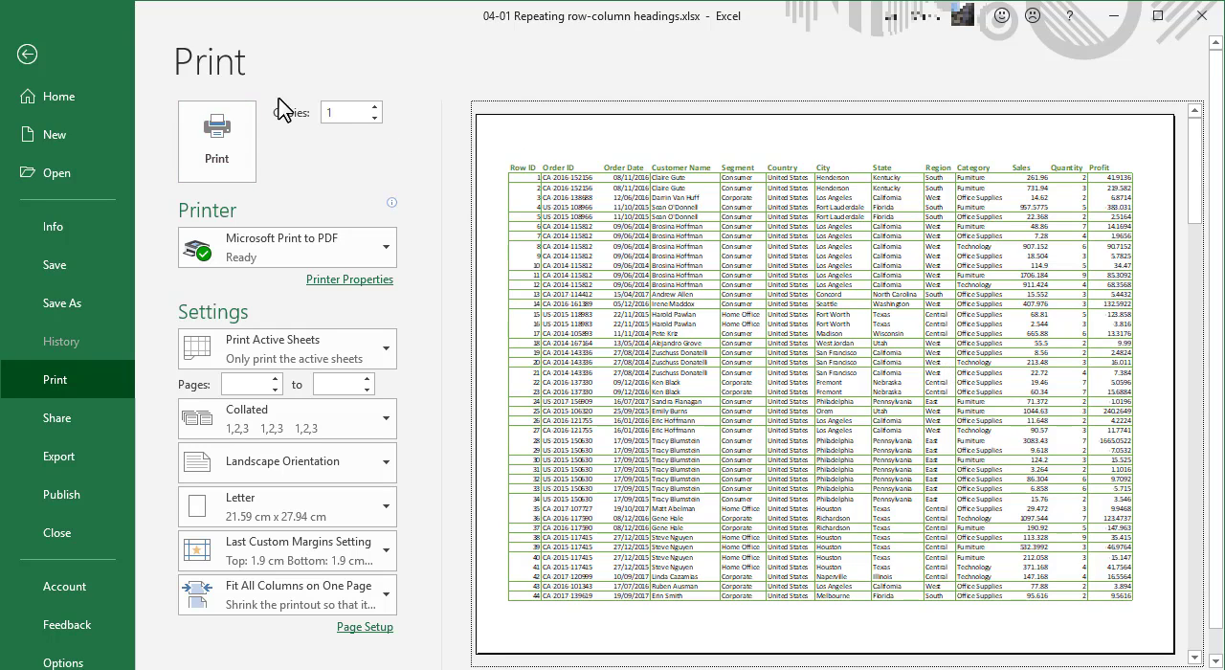
click(27, 56)
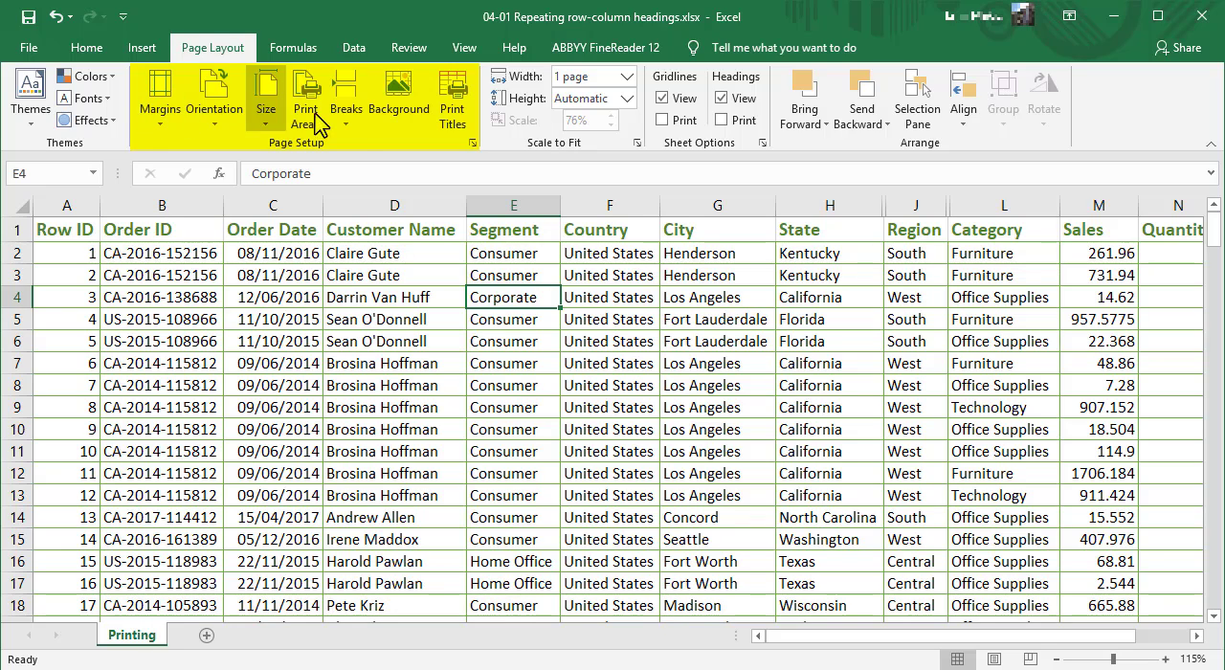
Set row 1 to repeat at the top of every printed page and open the print preview
click(452, 104)
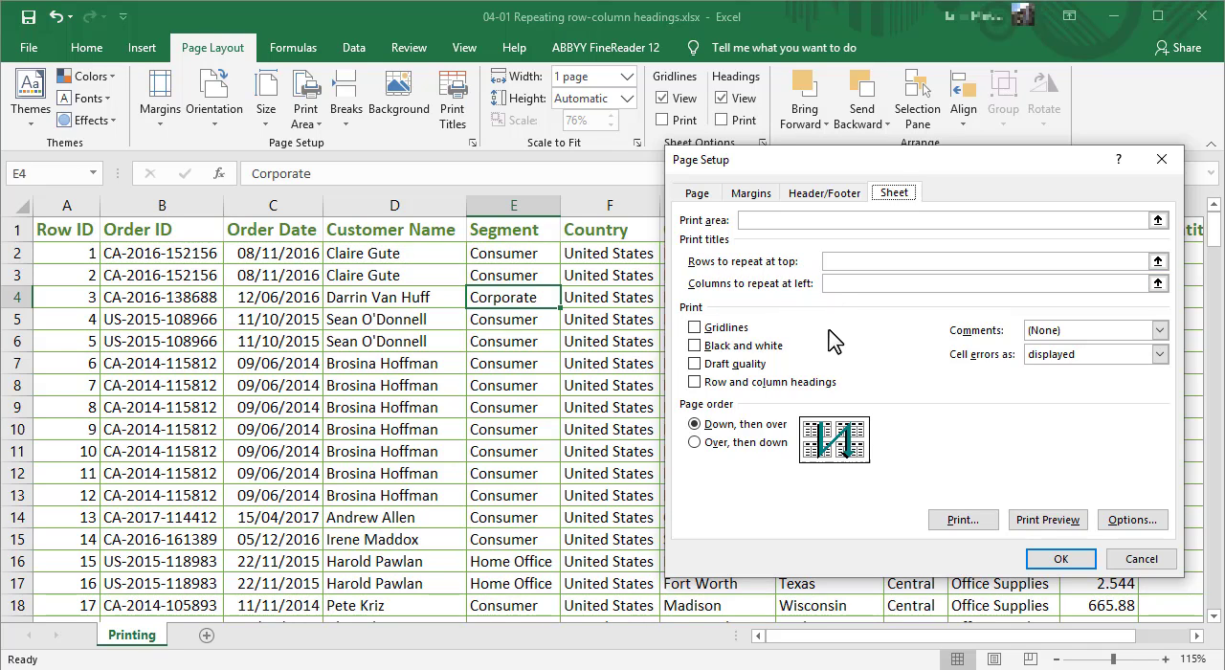
click(835, 263)
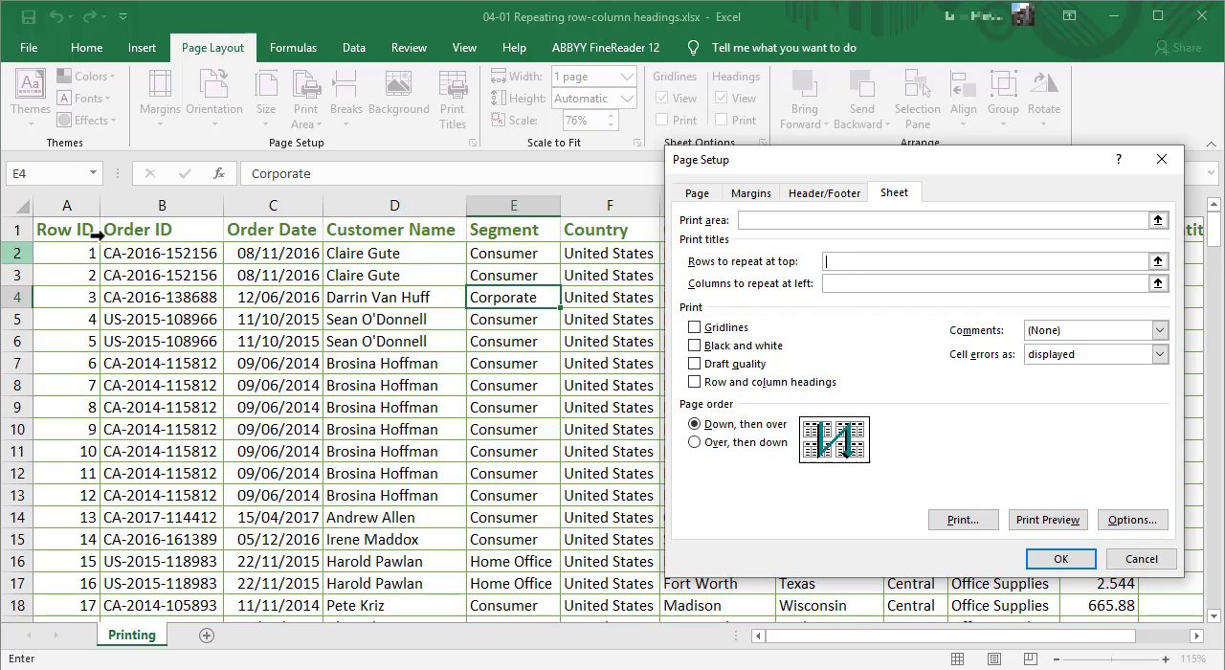
click(17, 232)
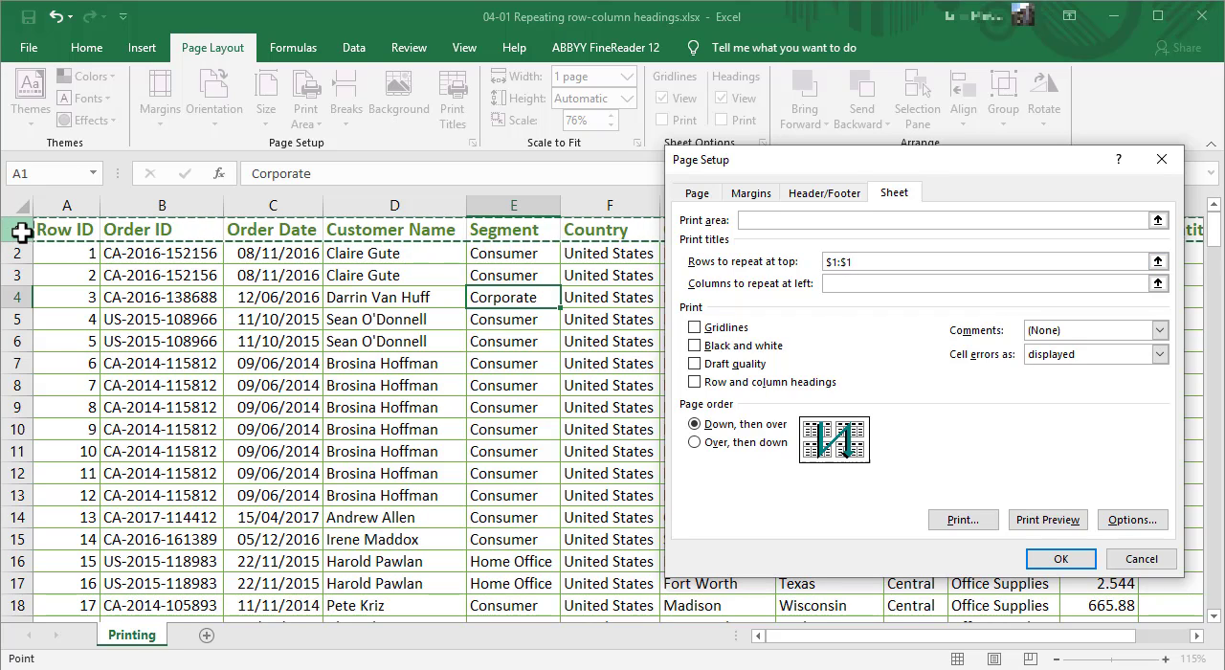
click(1046, 519)
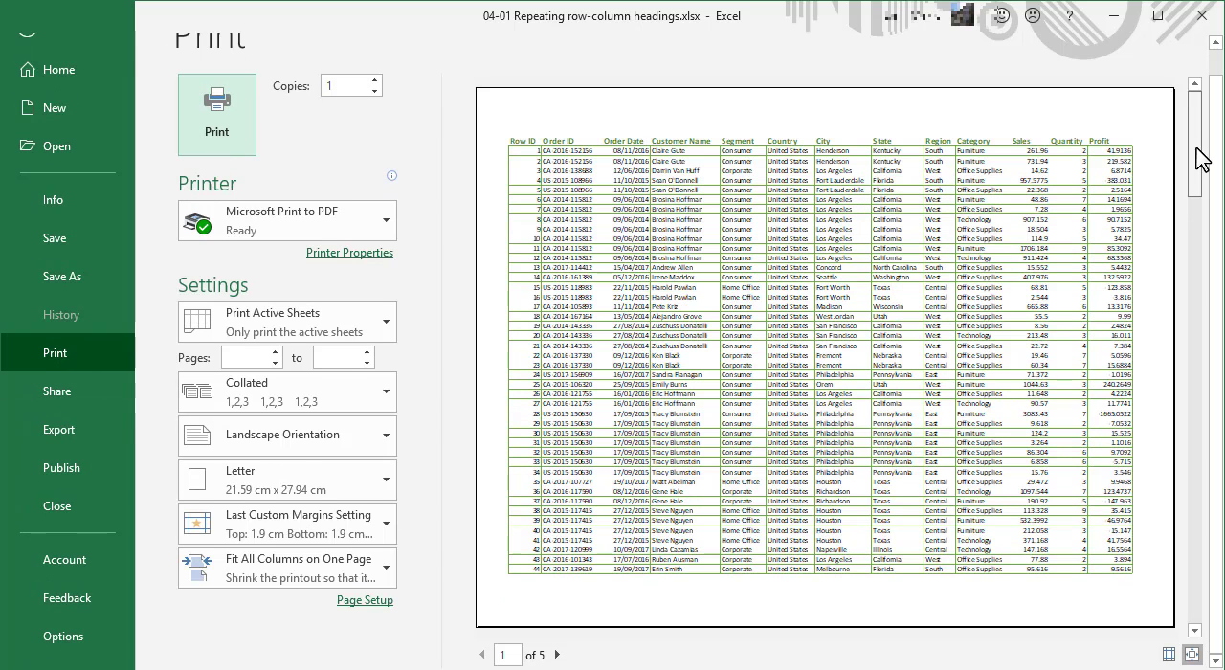
Page forward and back through the print preview to check the headings on each page, and return to the worksheet
click(1193, 210)
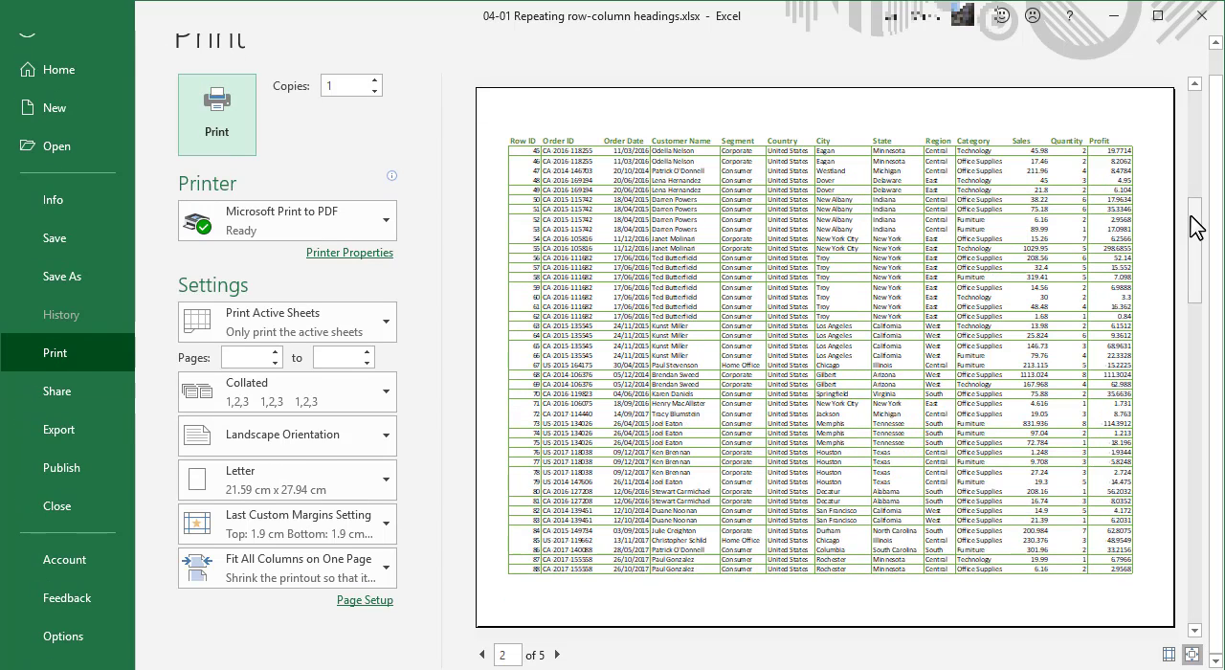
click(1196, 308)
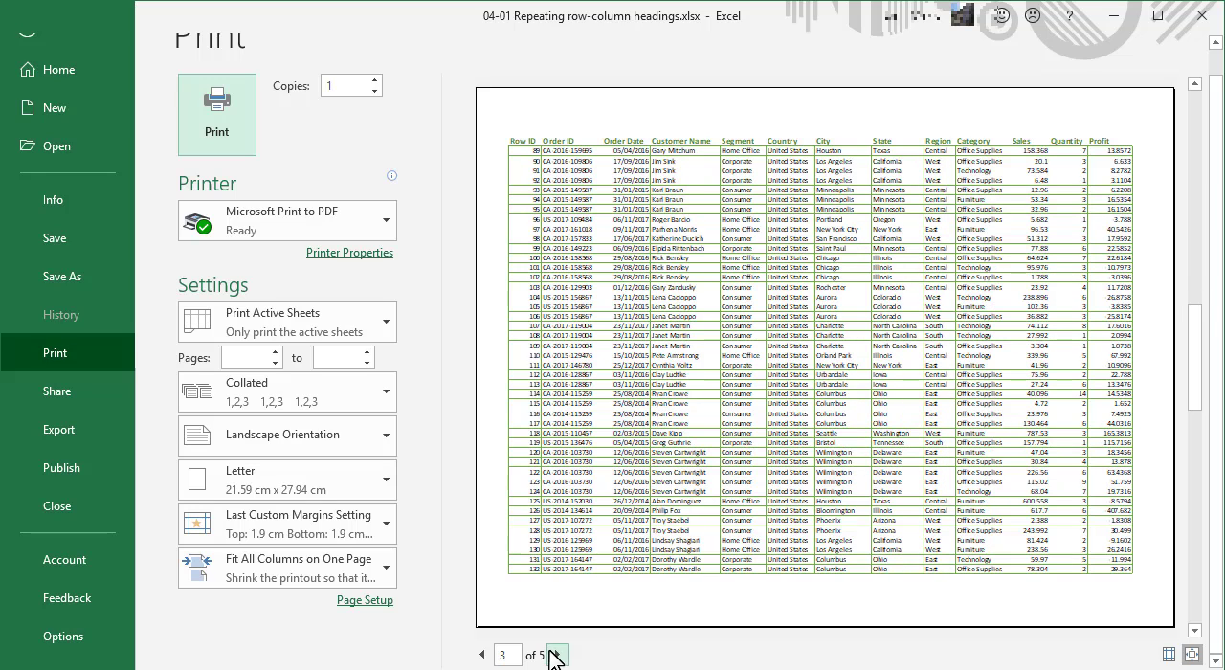
click(559, 654)
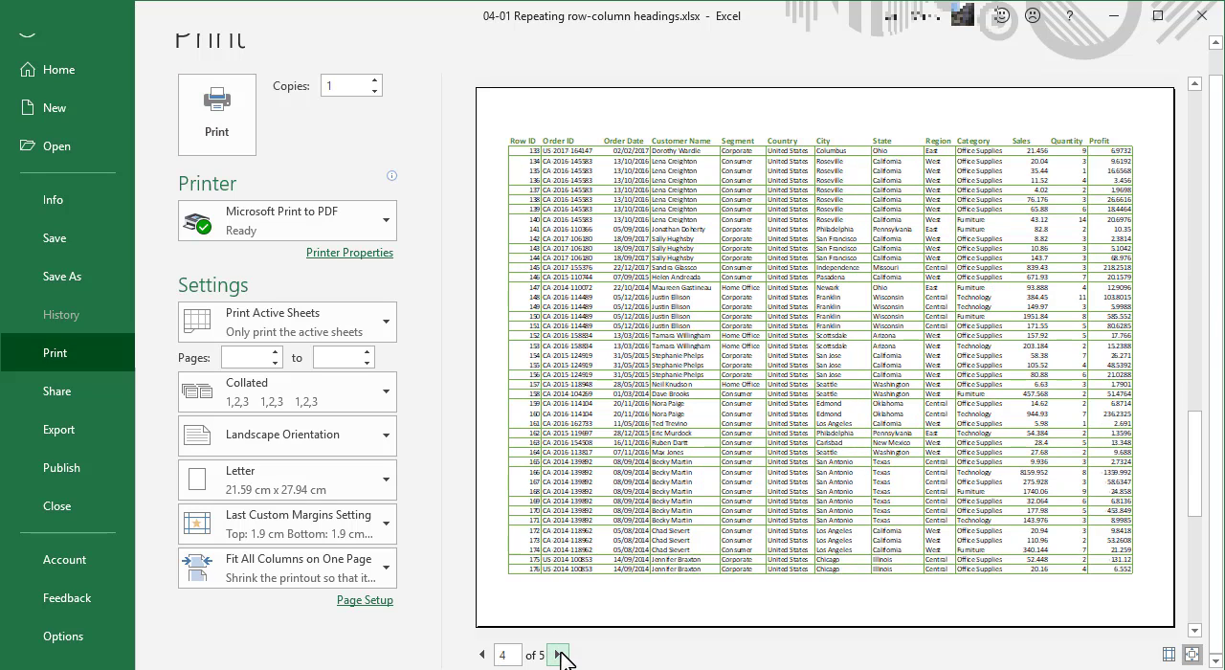
click(560, 655)
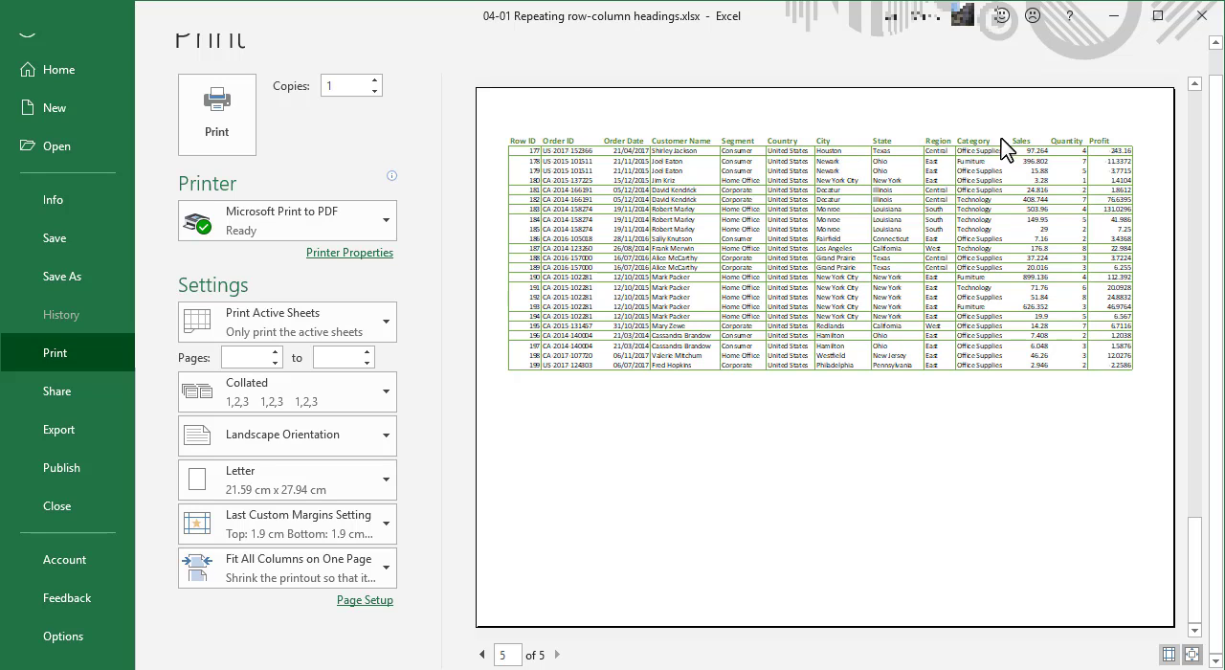
click(483, 655)
click(482, 654)
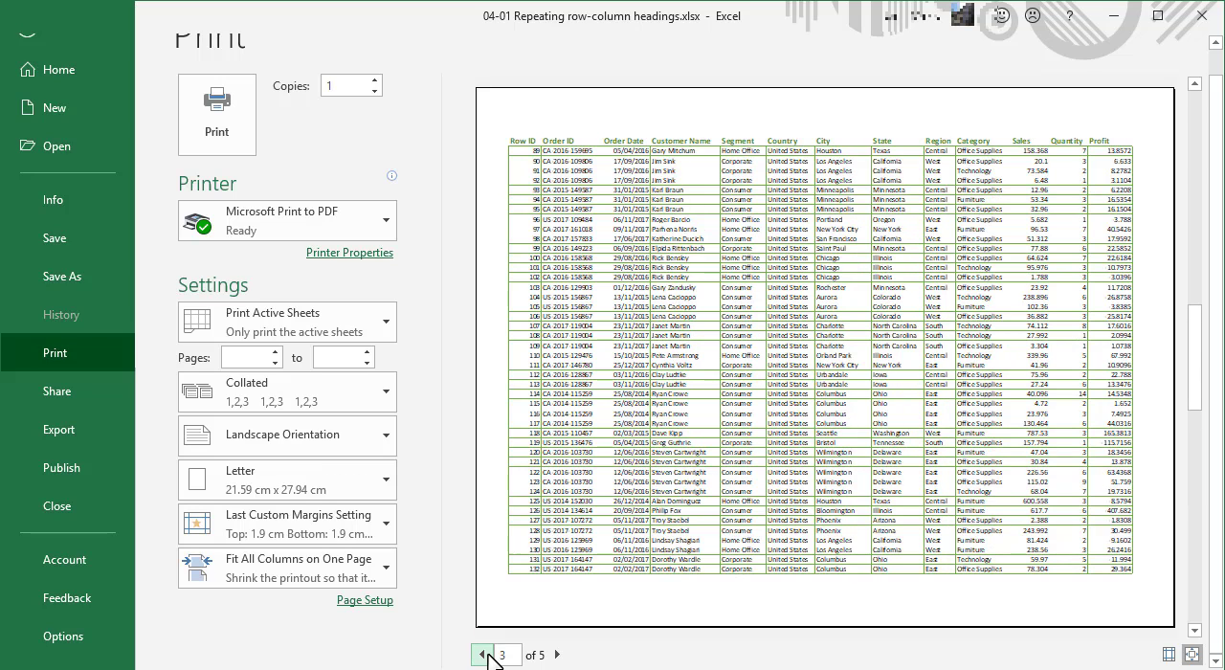
click(482, 655)
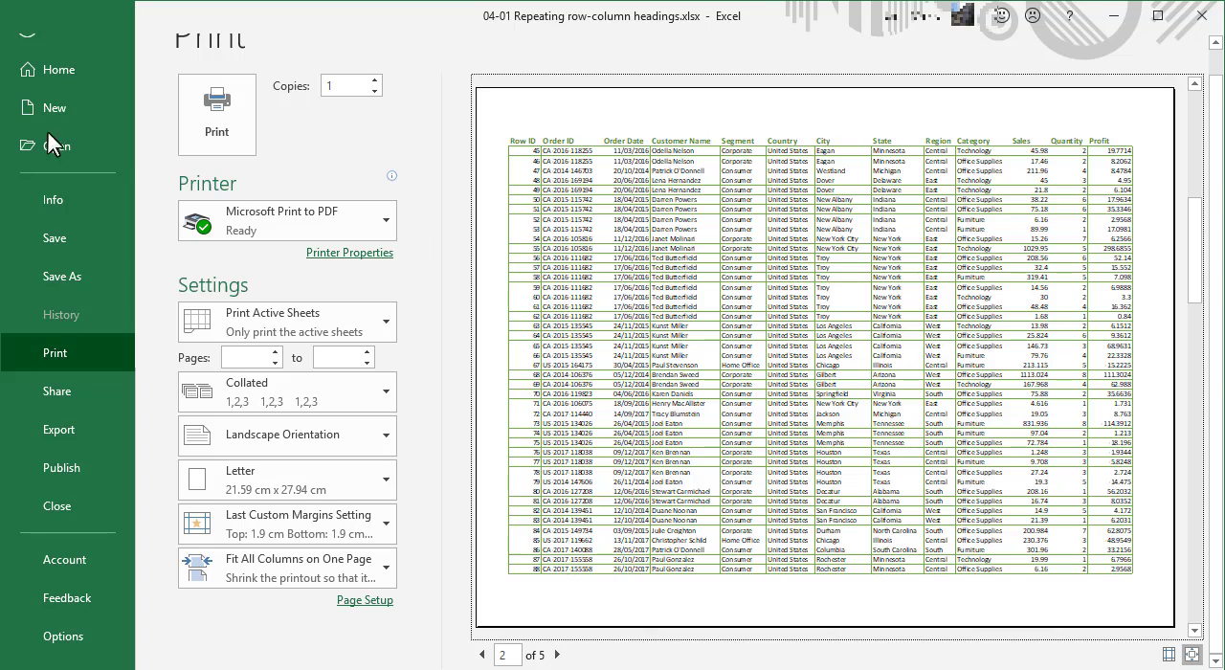
click(31, 31)
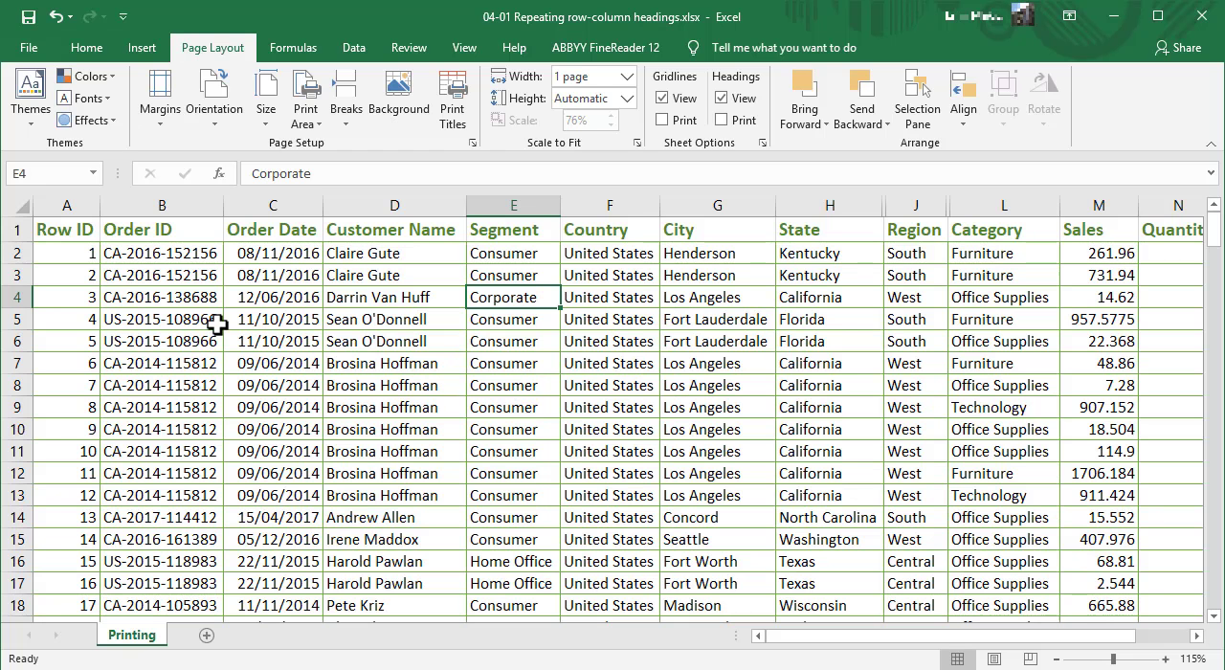
Insert the file name in the centre section of the page header
click(134, 59)
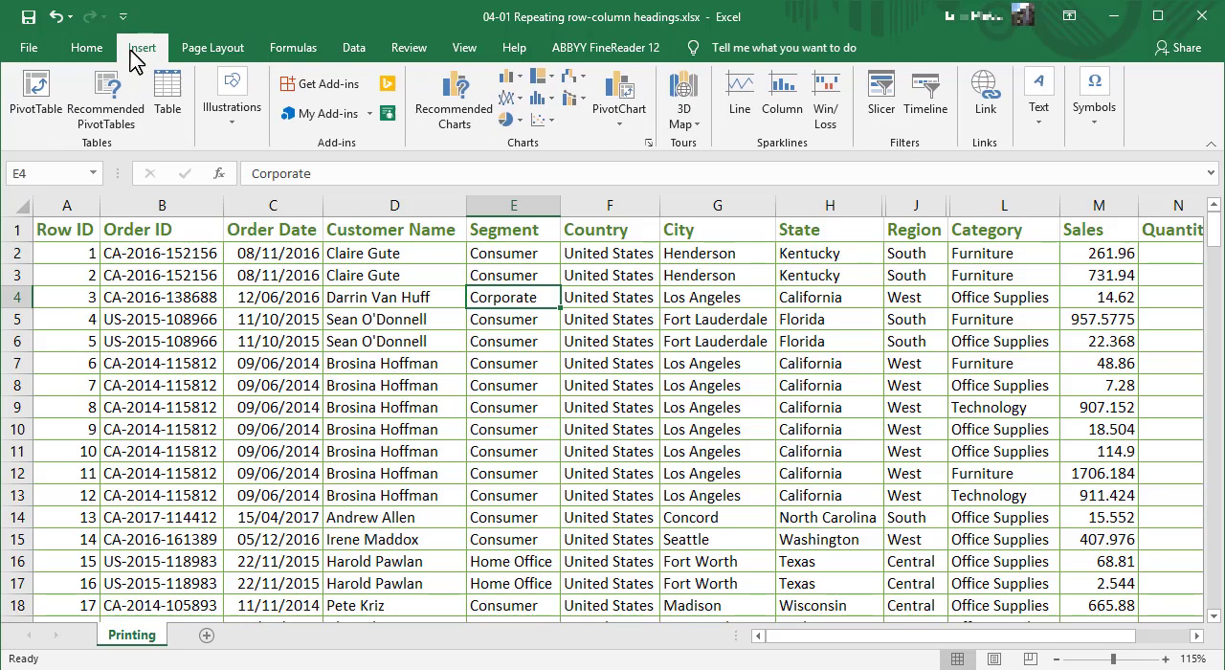
click(1038, 122)
click(1085, 182)
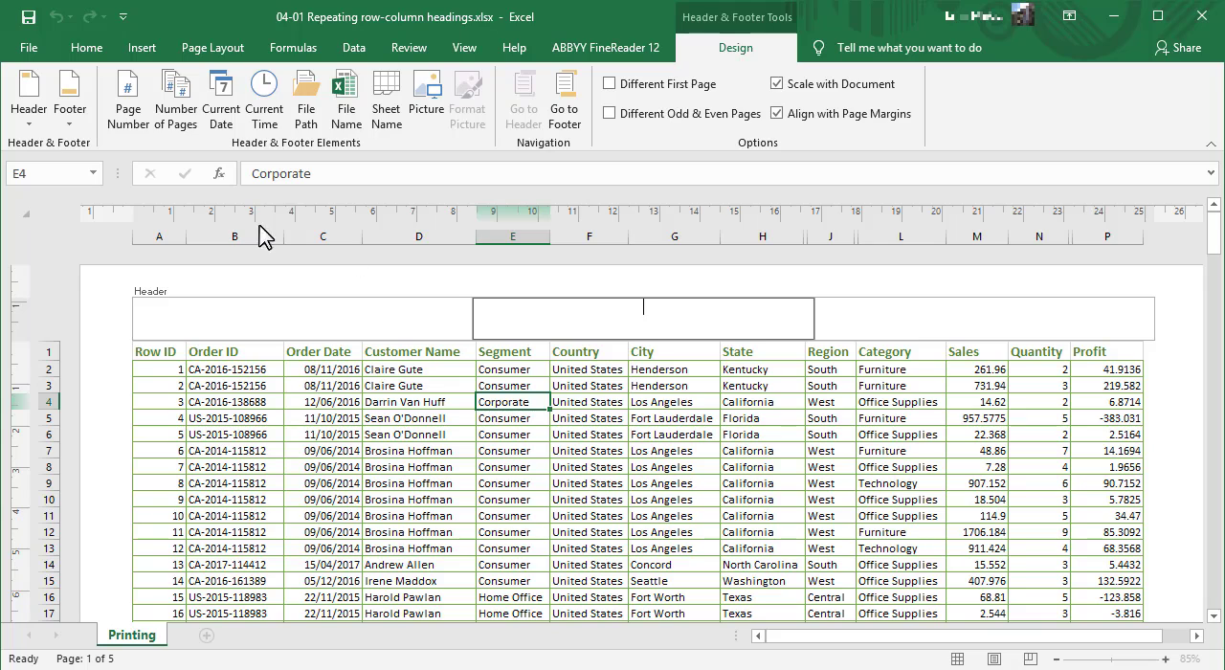
click(342, 127)
click(951, 282)
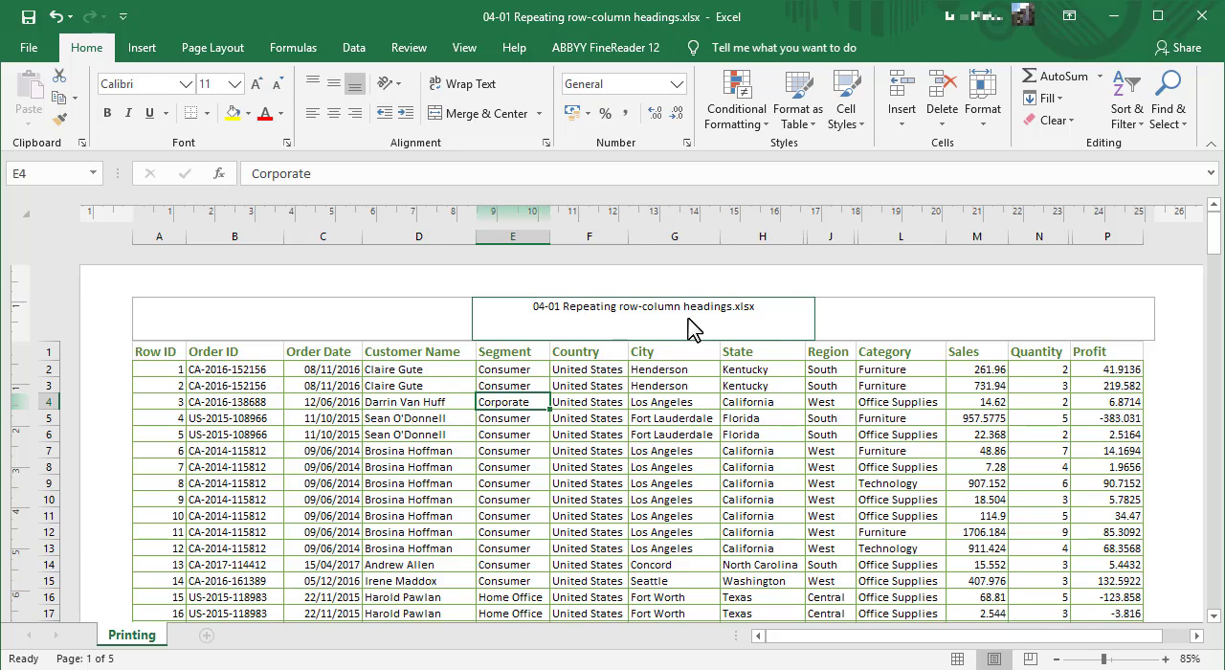
Add the page number and number of pages, separated by a slash, to the right section of the page footer
click(885, 324)
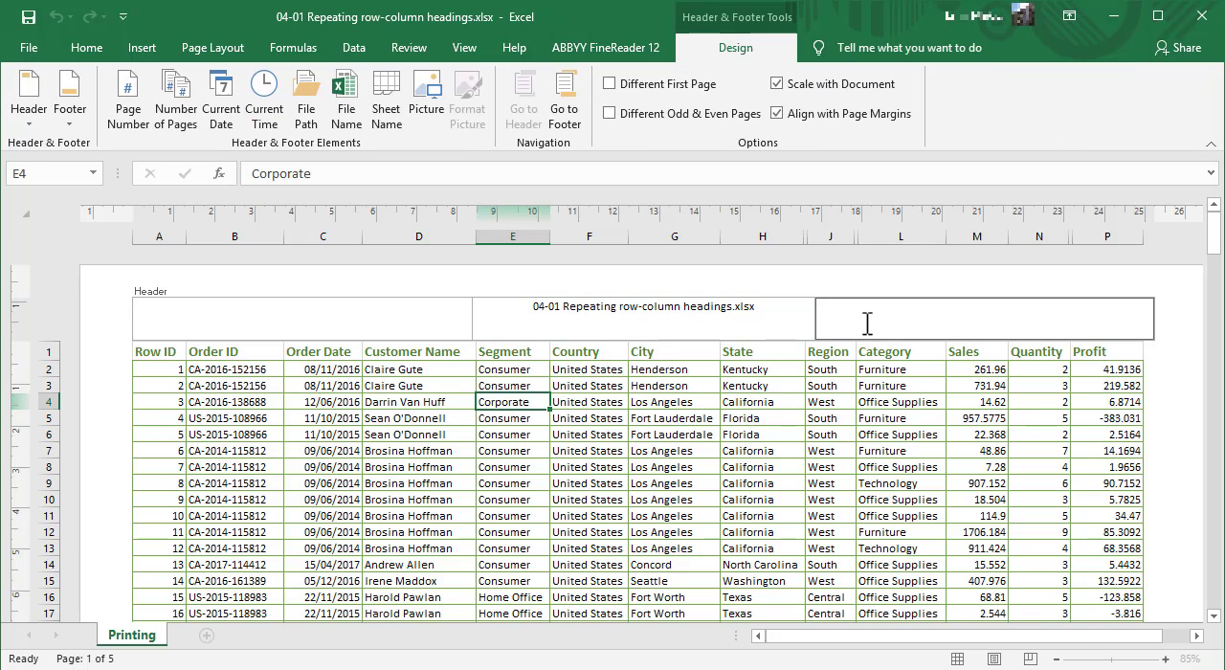
click(566, 103)
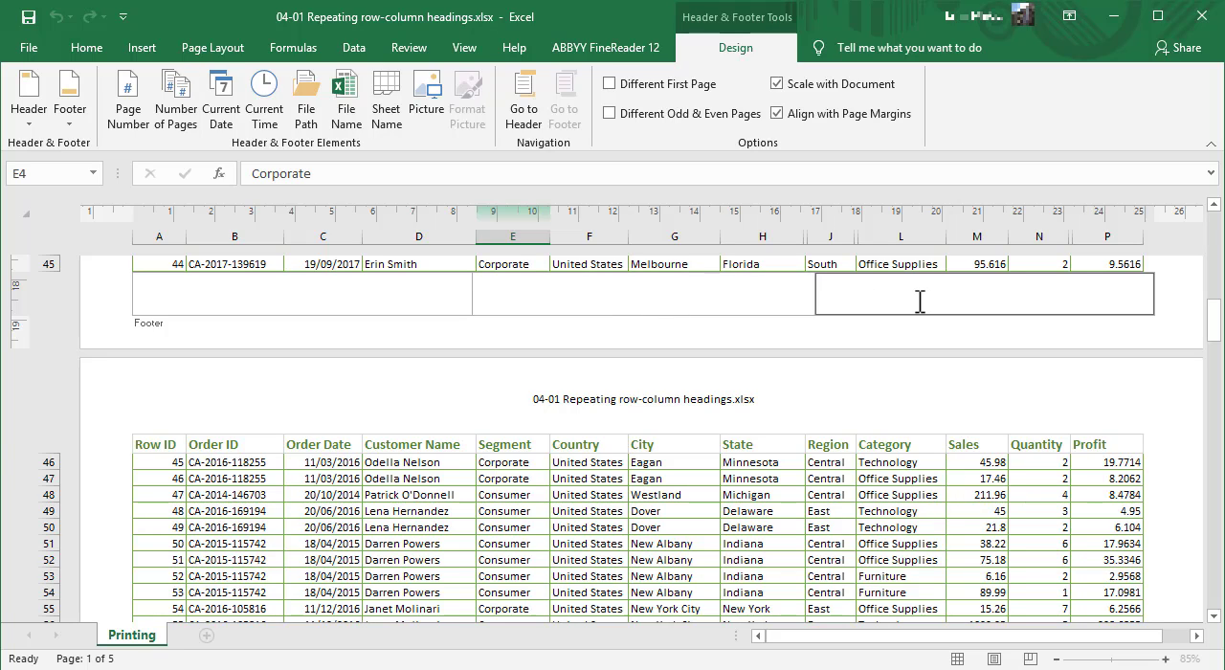
click(131, 108)
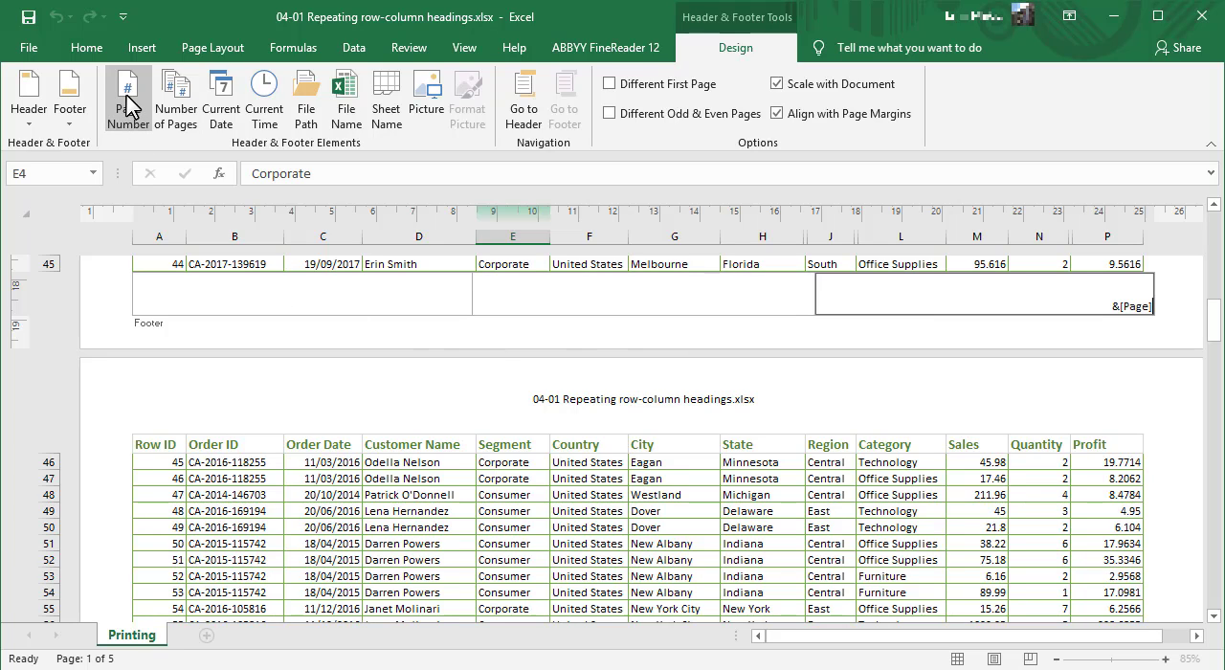
text(/)
click(176, 109)
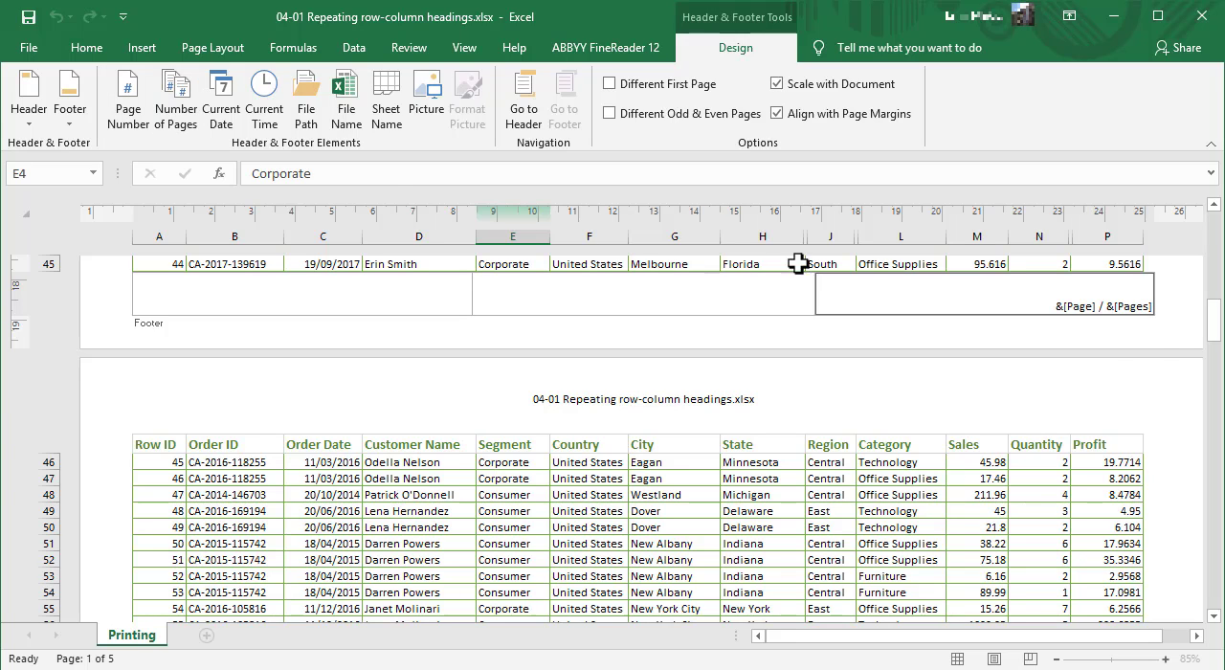
click(1160, 344)
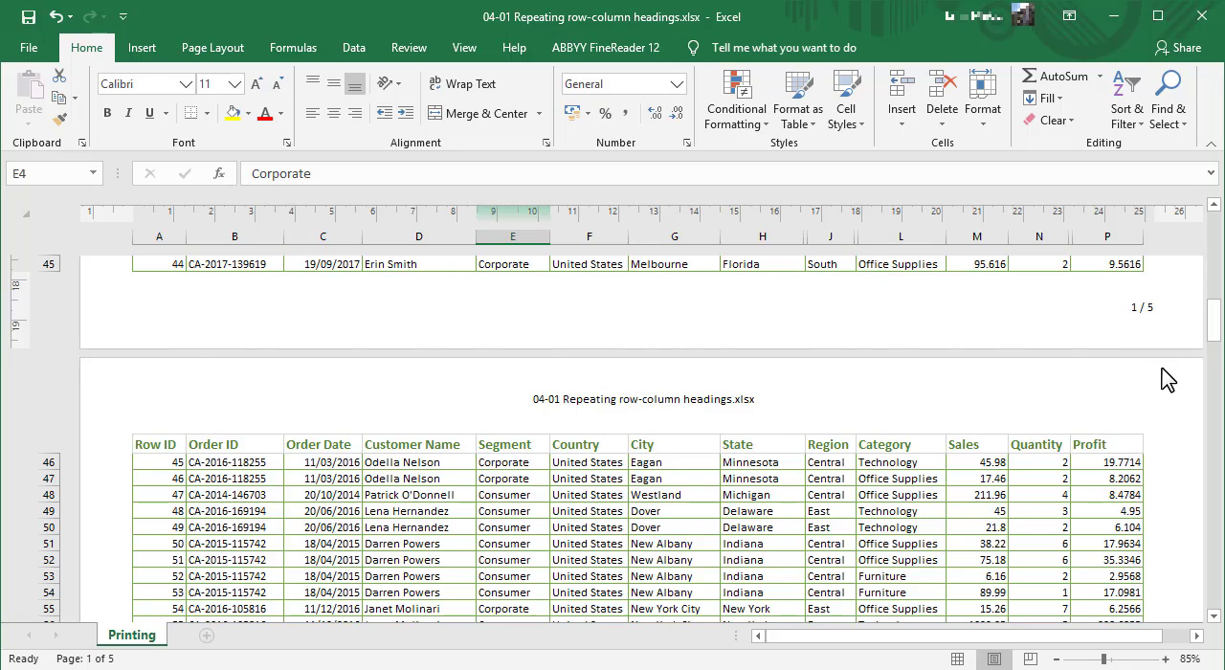
Check the header and footer on the following page and in the print preview
scroll(1162, 377, down, 13)
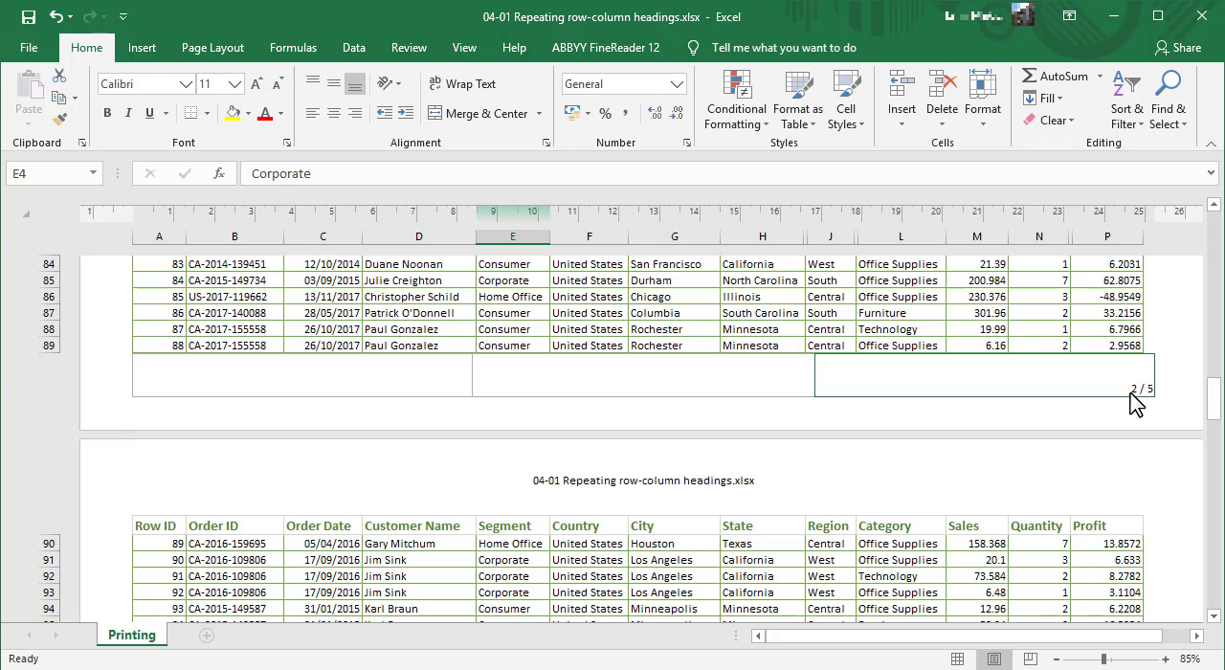
key(ctrl+p)
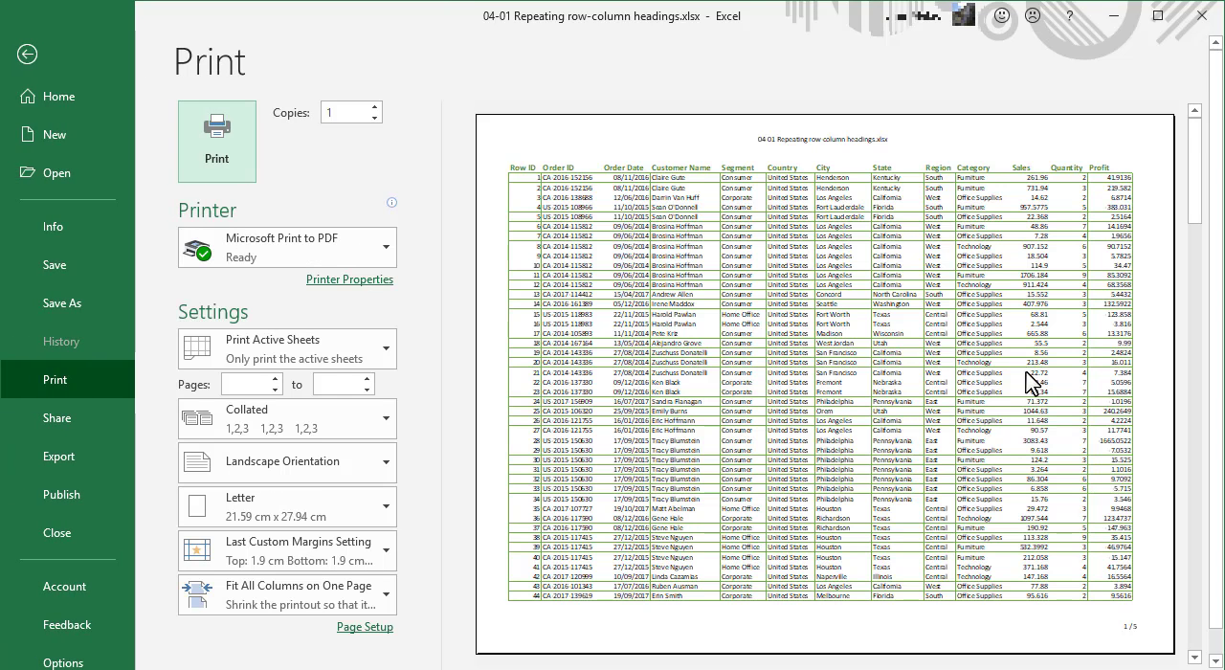